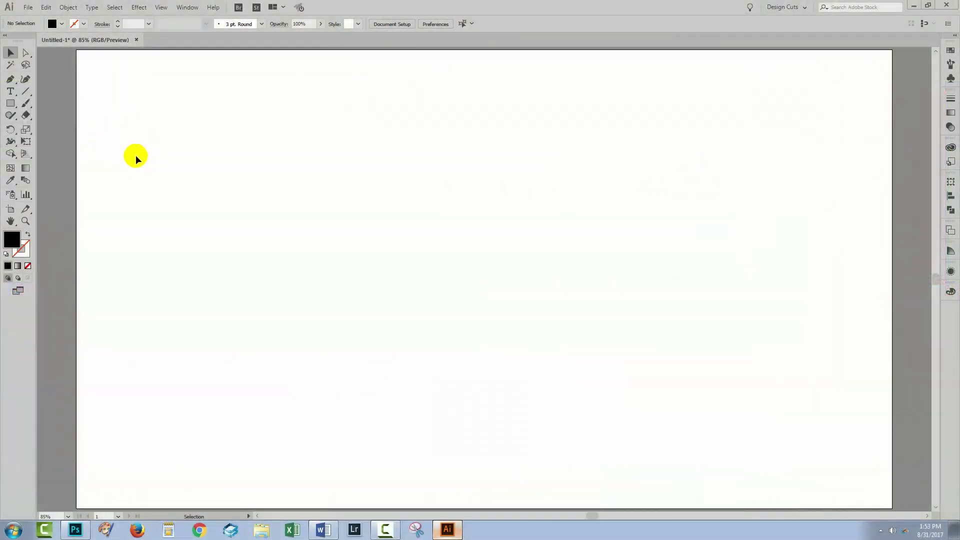
Draw a long horizontal line across the upper artboard and give it a black 1 px stroke
click(25, 93)
drag(117, 173, 790, 173)
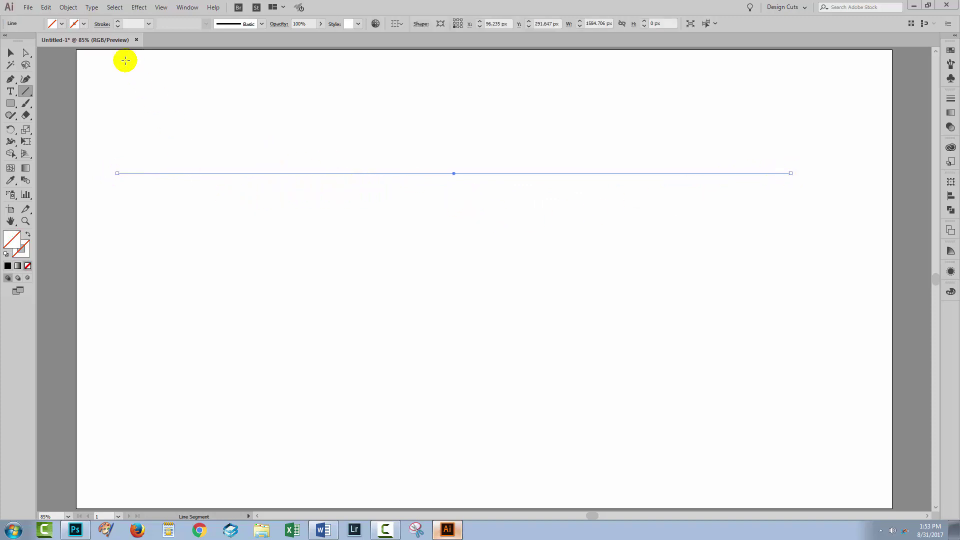
click(21, 248)
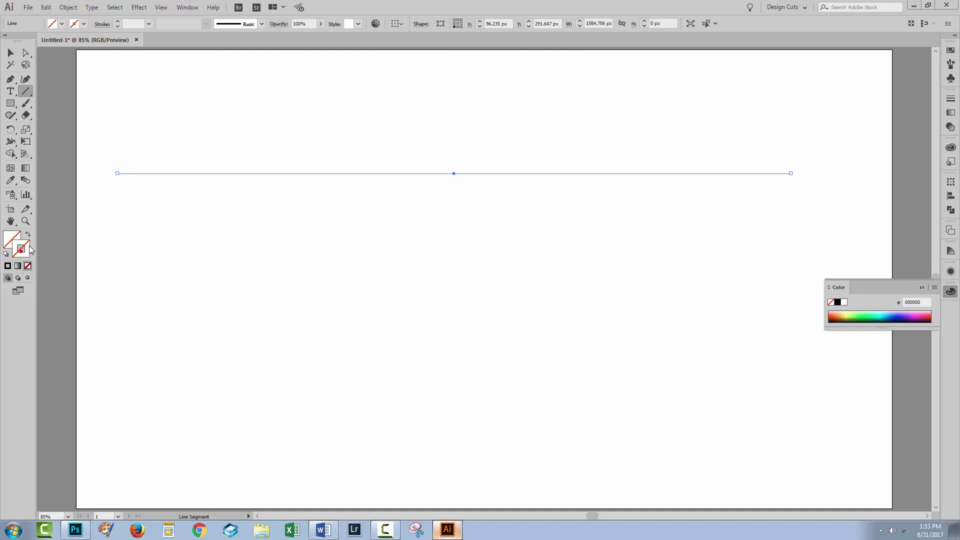
click(85, 24)
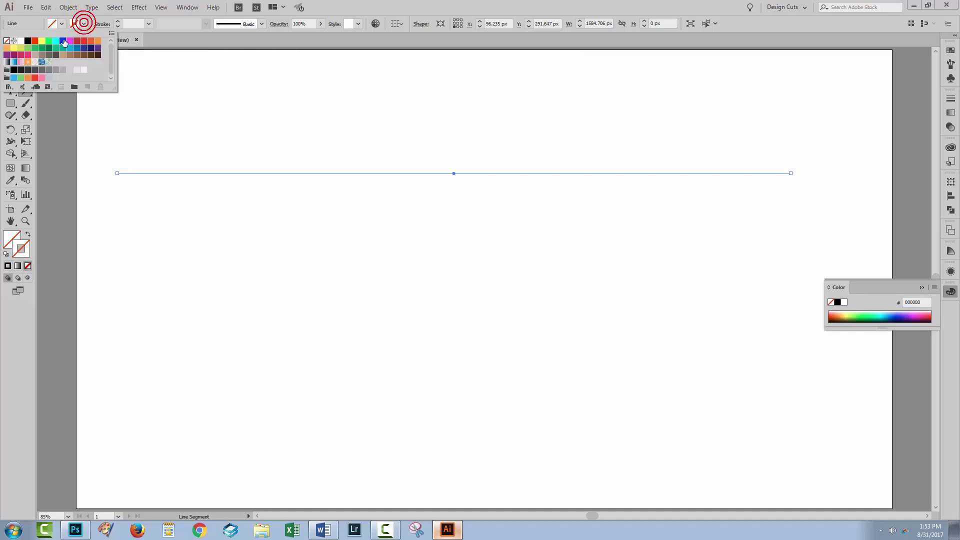
click(28, 40)
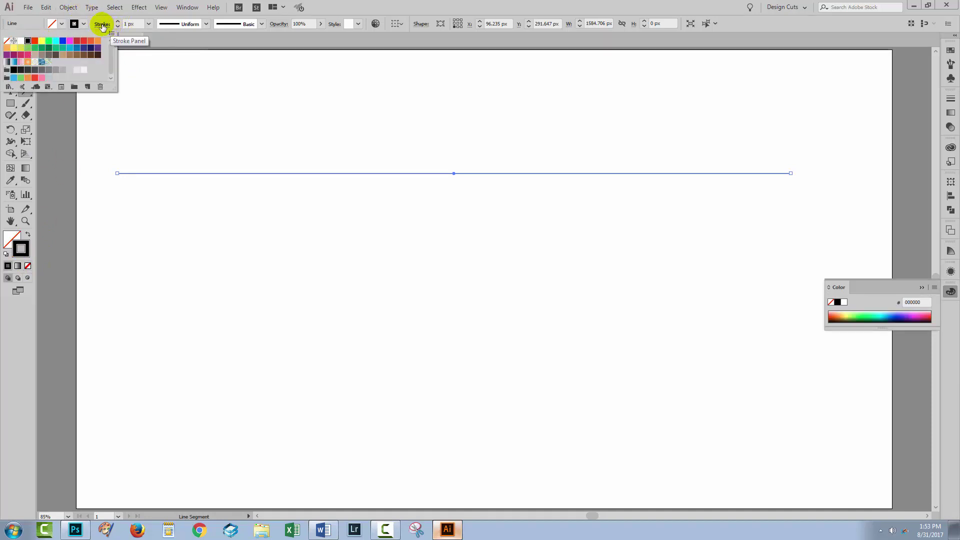
click(102, 25)
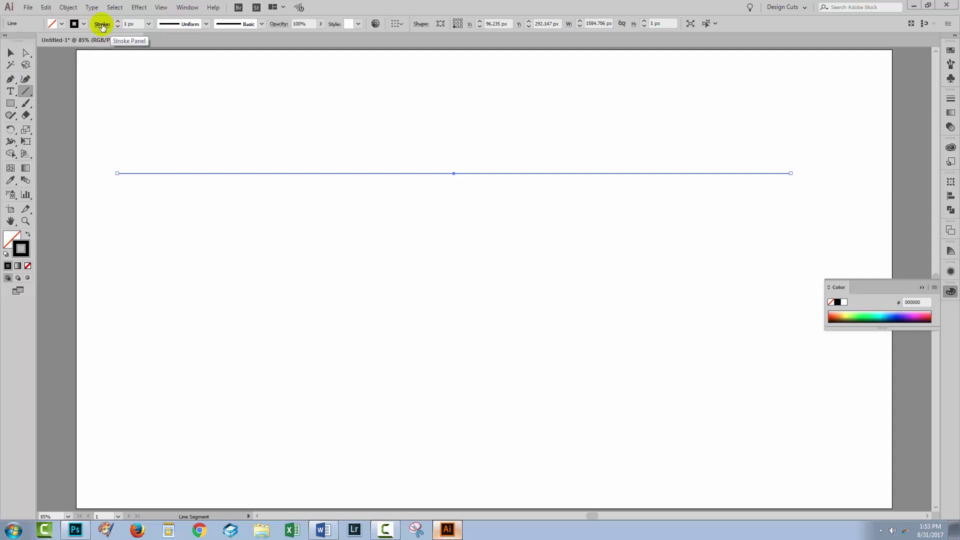
Set the line's stroke to 20 px weight, dashed (0 px dash, 40 px gap) with round caps
click(102, 25)
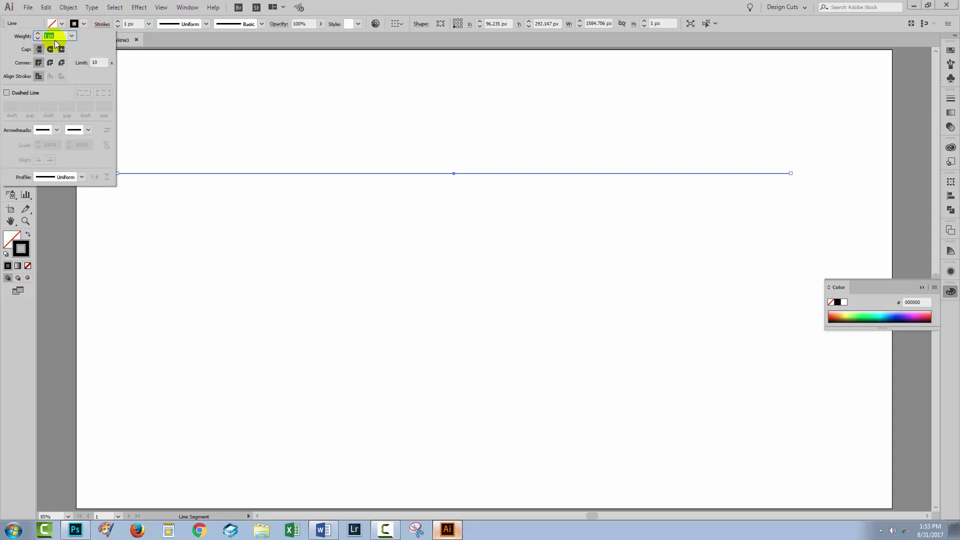
text(20)
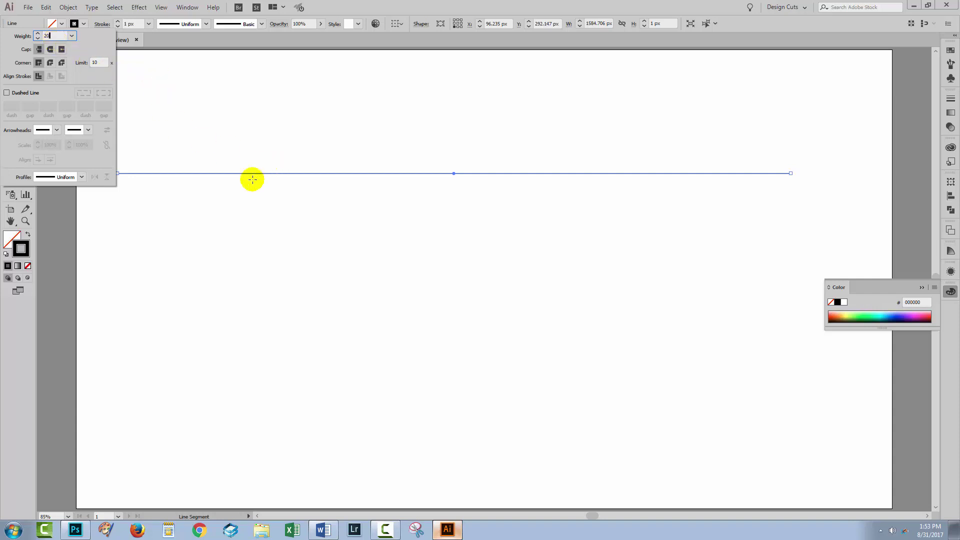
click(6, 92)
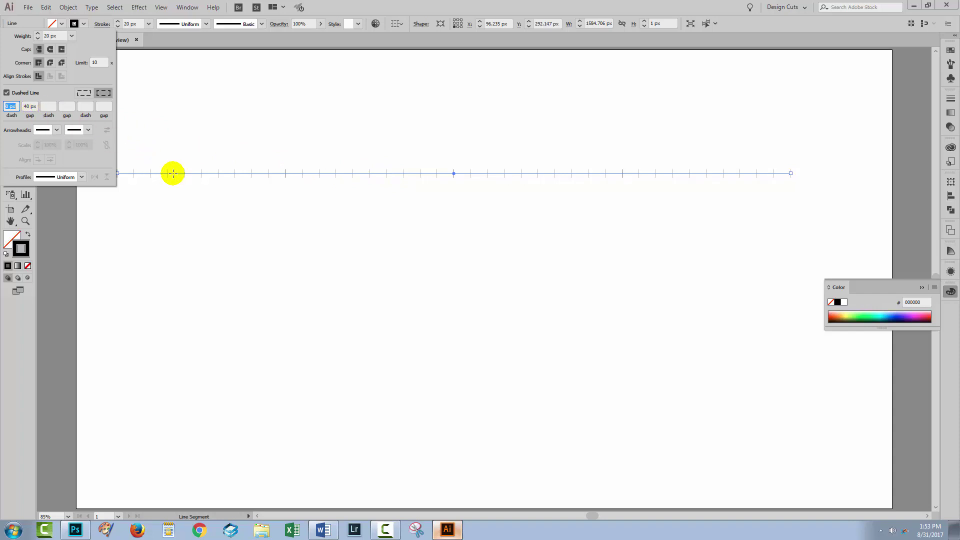
click(50, 50)
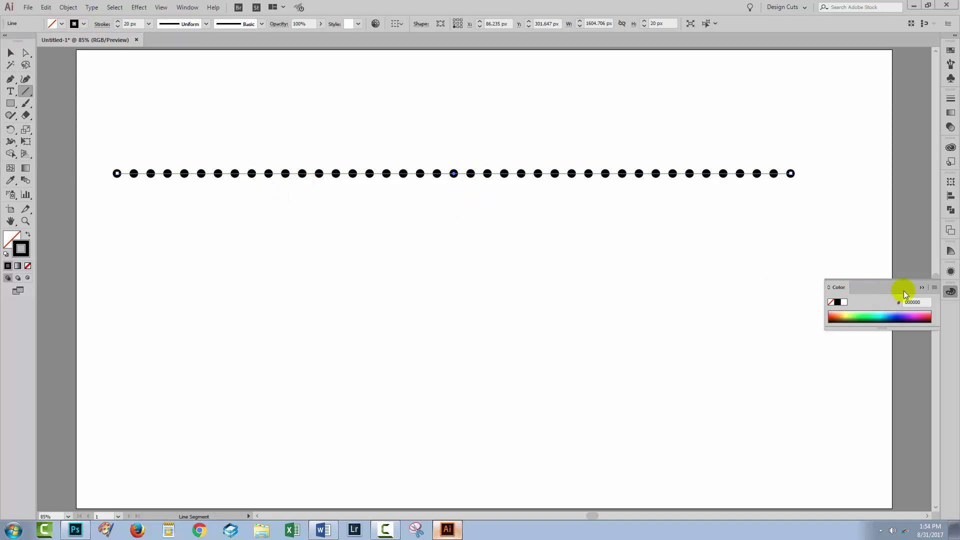
Close the Color panel and apply Object > Expand Appearance to the dotted line
click(921, 287)
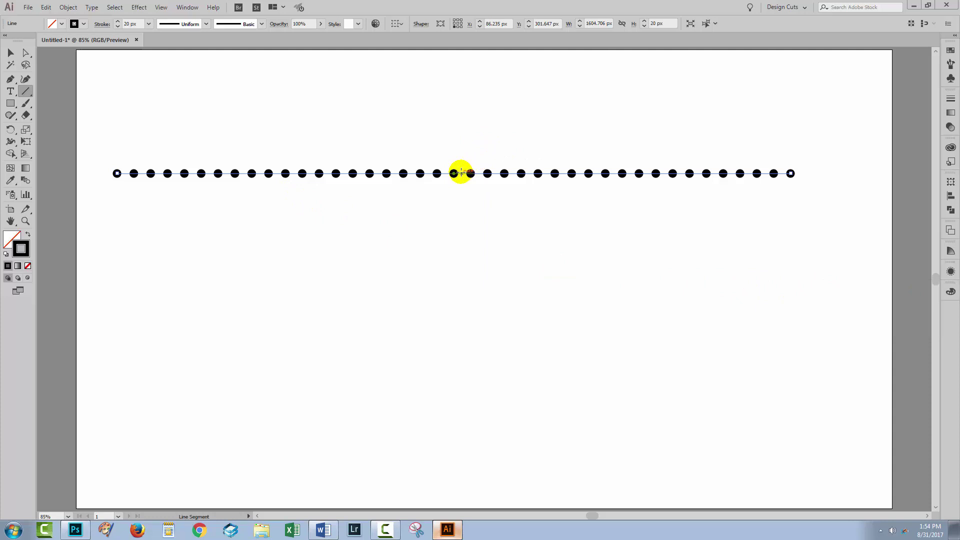
click(67, 7)
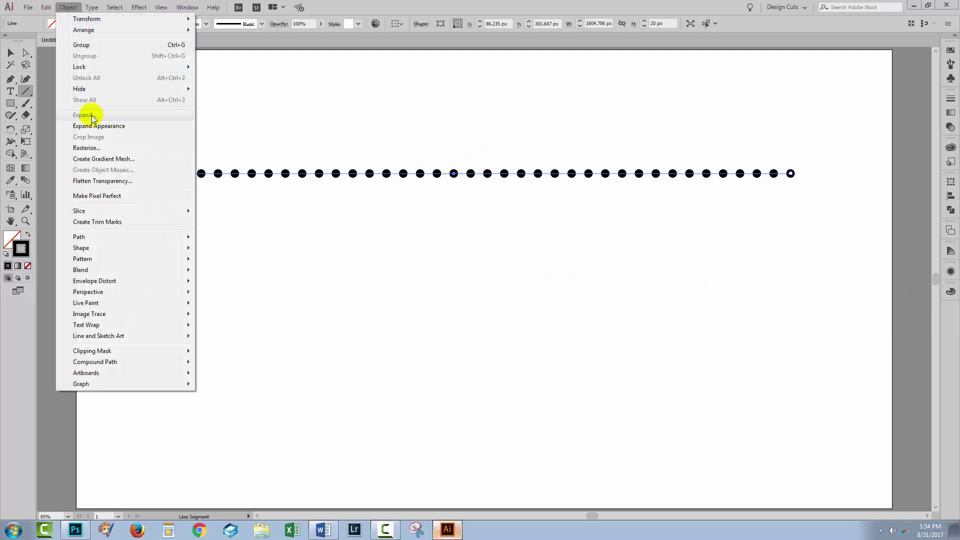
click(88, 123)
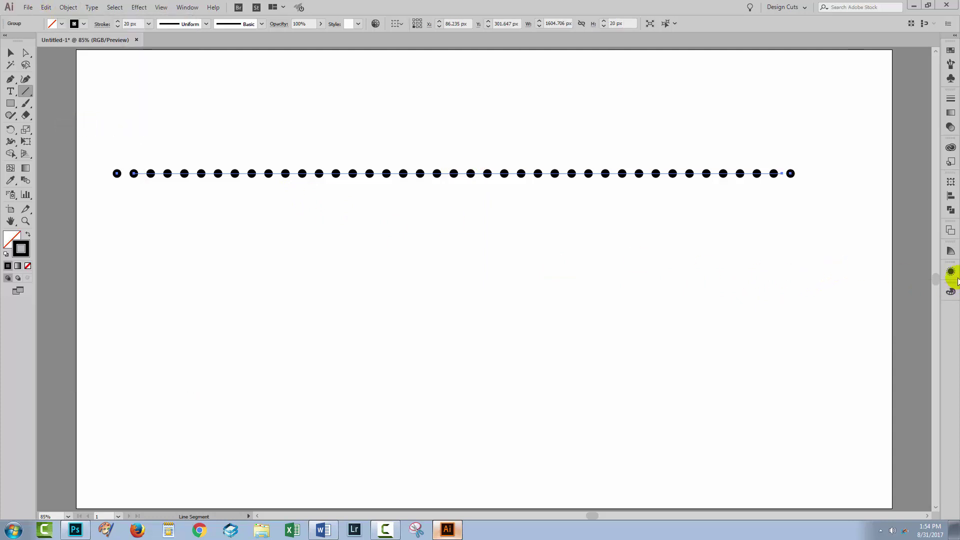
Show the Layers panel near the artwork and reveal the three paths inside the expanded group
click(185, 7)
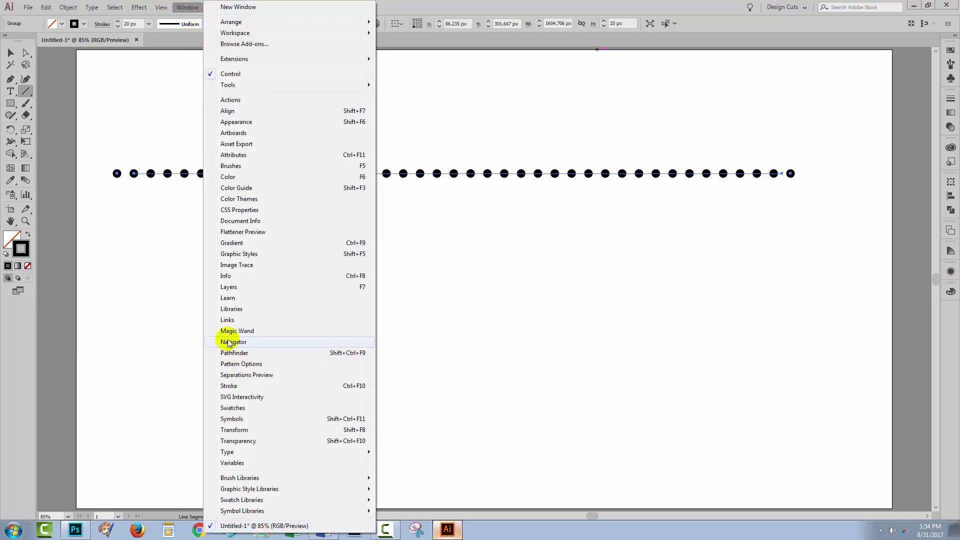
click(230, 288)
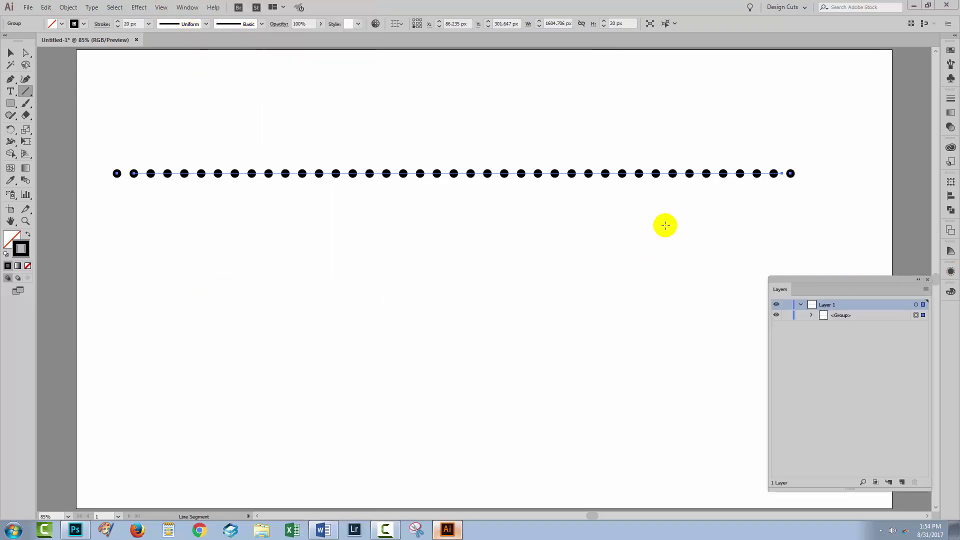
drag(782, 287, 583, 166)
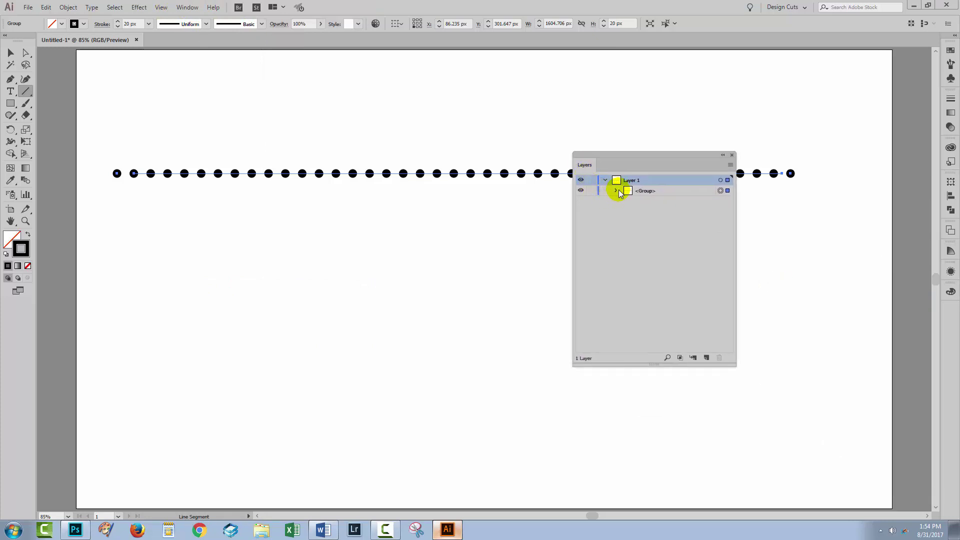
click(617, 190)
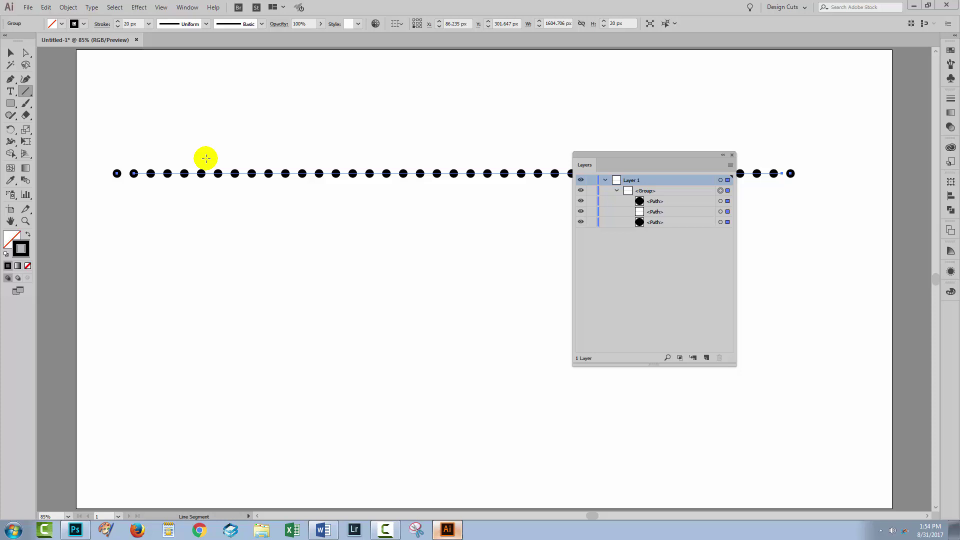
click(667, 211)
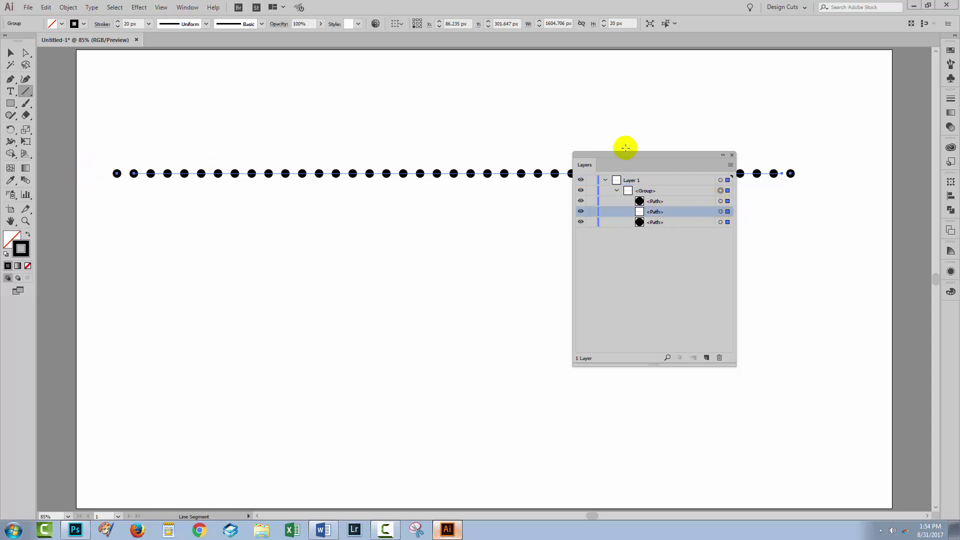
drag(620, 154, 715, 229)
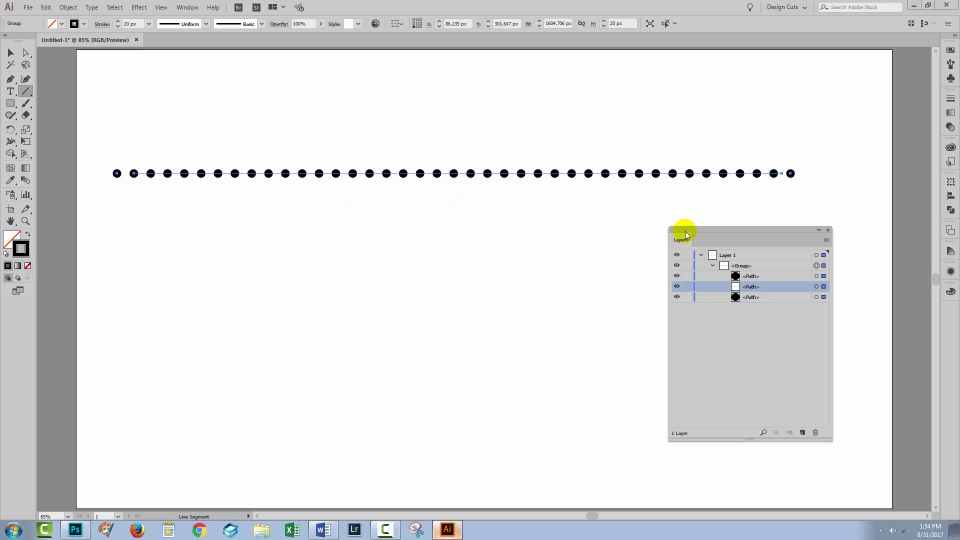
drag(685, 231, 699, 264)
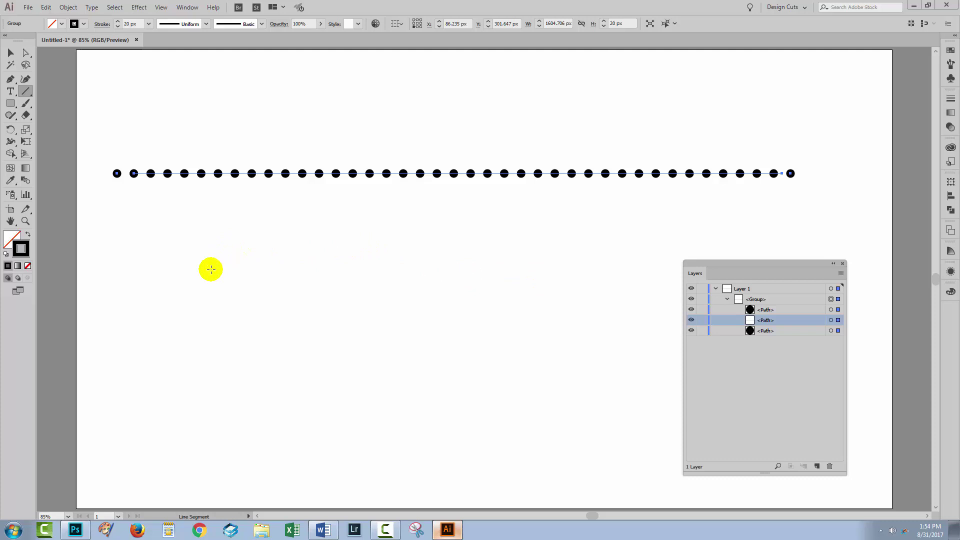
Undo Expand Appearance so the dots are one live dashed line again, then reselect it
key(ctrl)
key(ctrl+z)
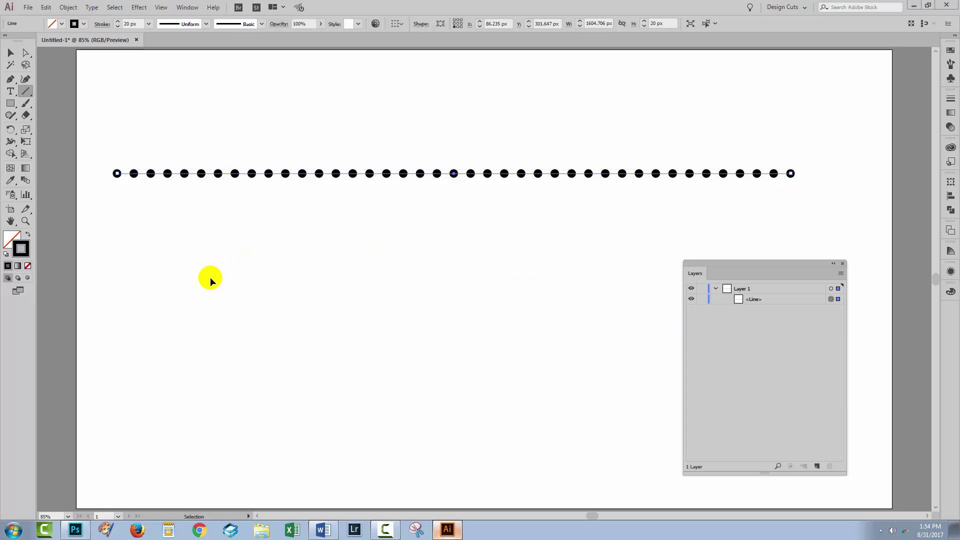
key(v)
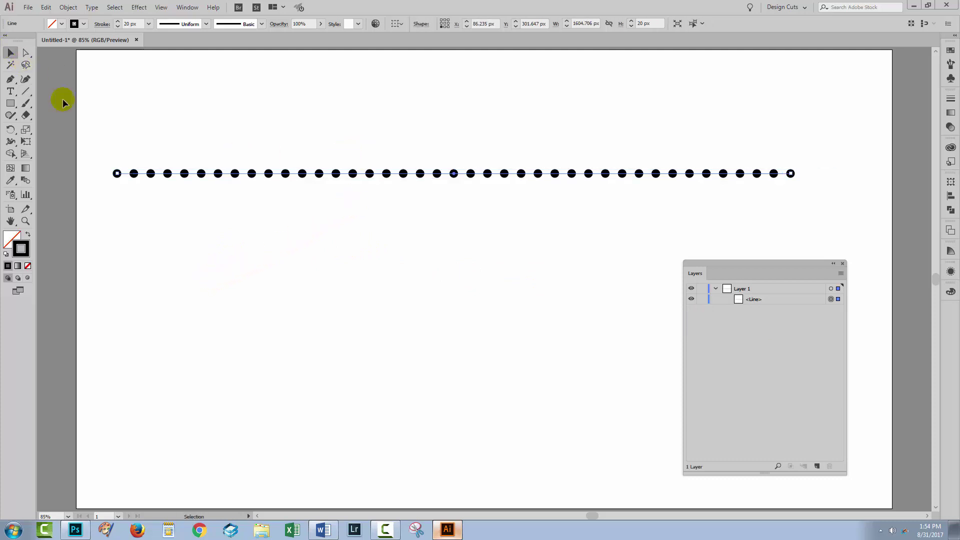
click(181, 199)
drag(121, 154, 285, 224)
Expand Appearance, then Expand with only Stroke checked, turning the dots into filled black shapes
click(69, 8)
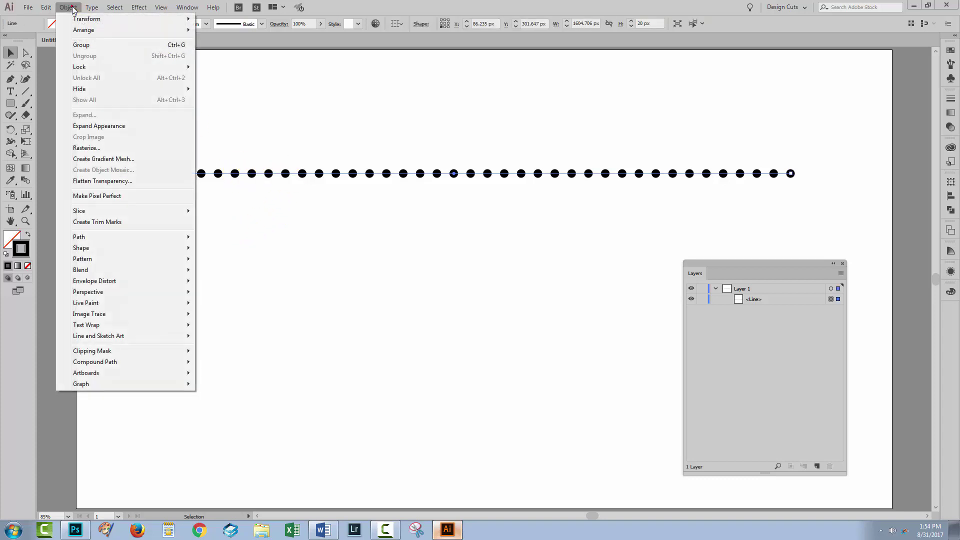
click(102, 126)
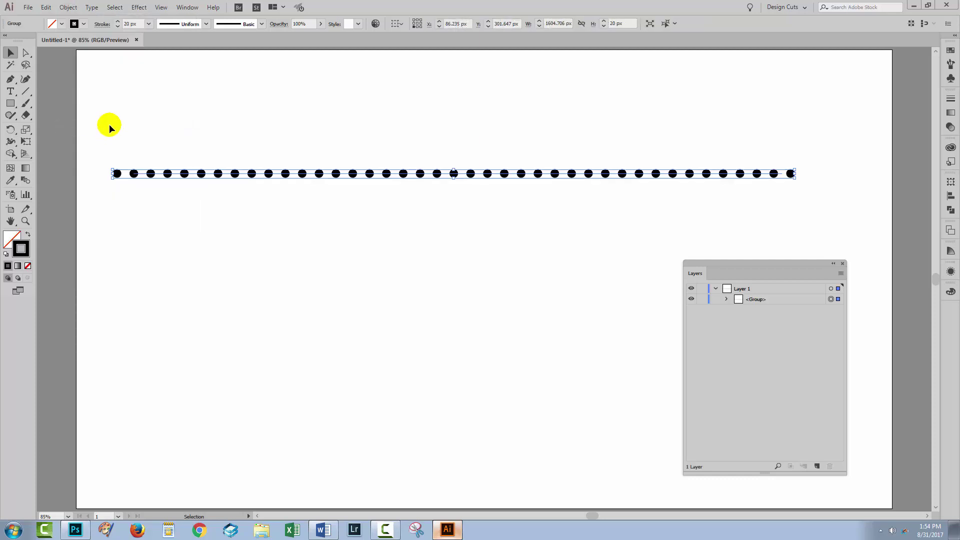
click(68, 7)
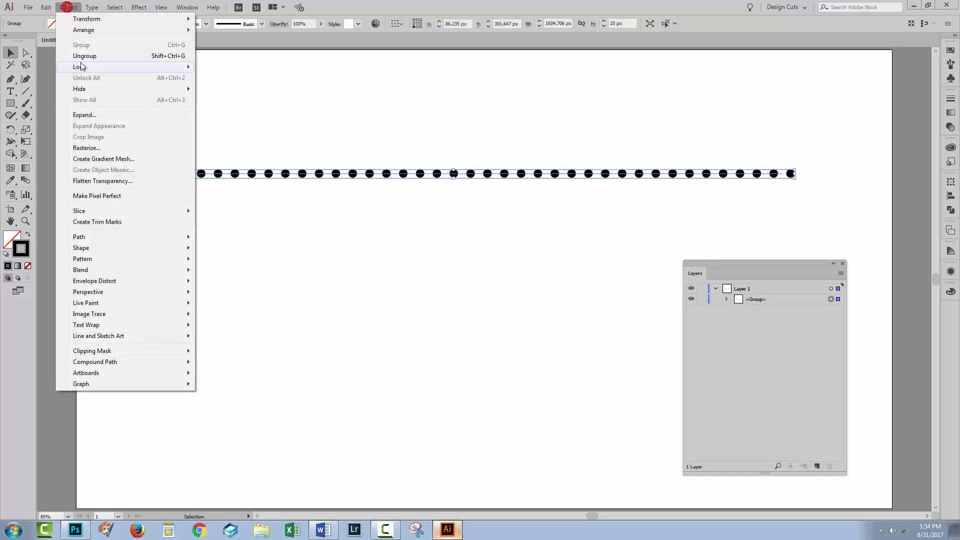
click(85, 115)
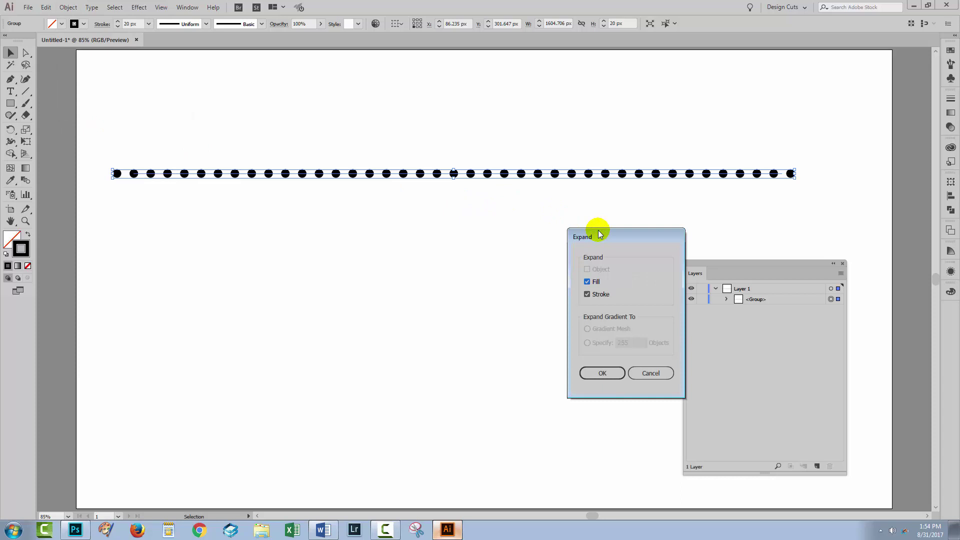
drag(596, 233, 362, 245)
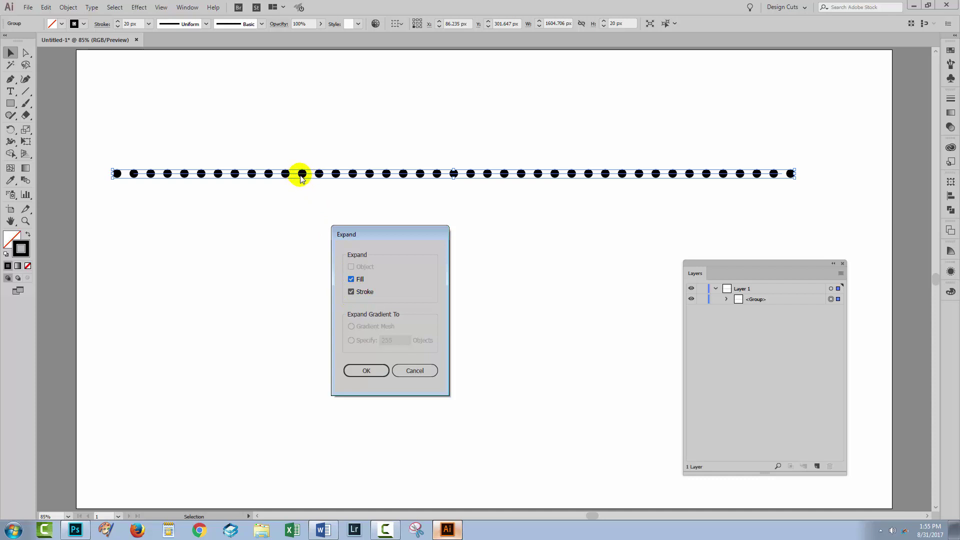
click(351, 279)
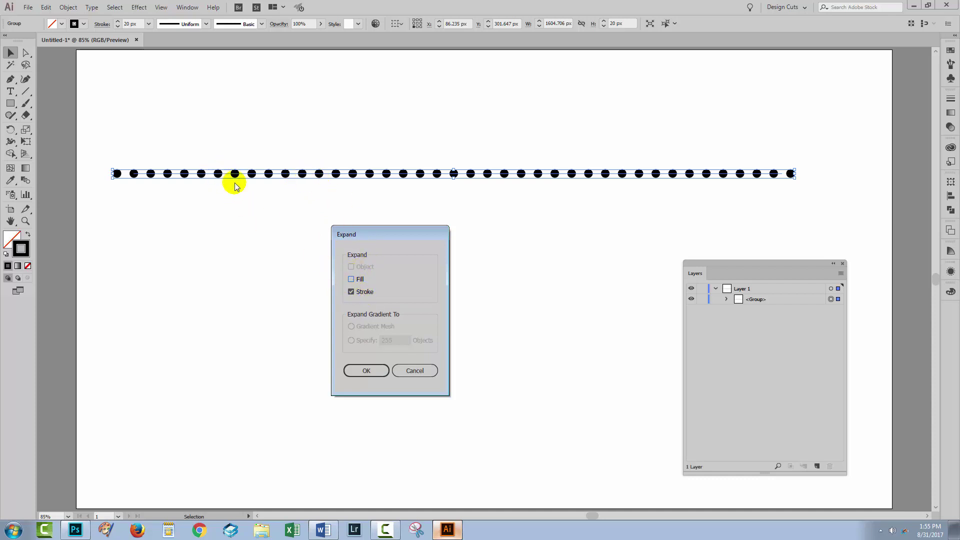
click(359, 370)
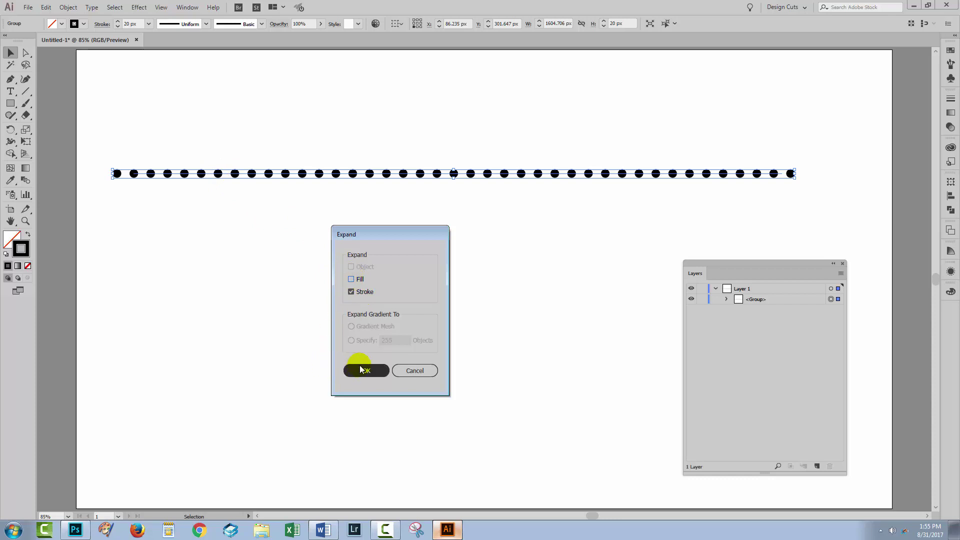
Select the Compound Path inside the middle group in Layers and release it into separate dot paths
click(726, 300)
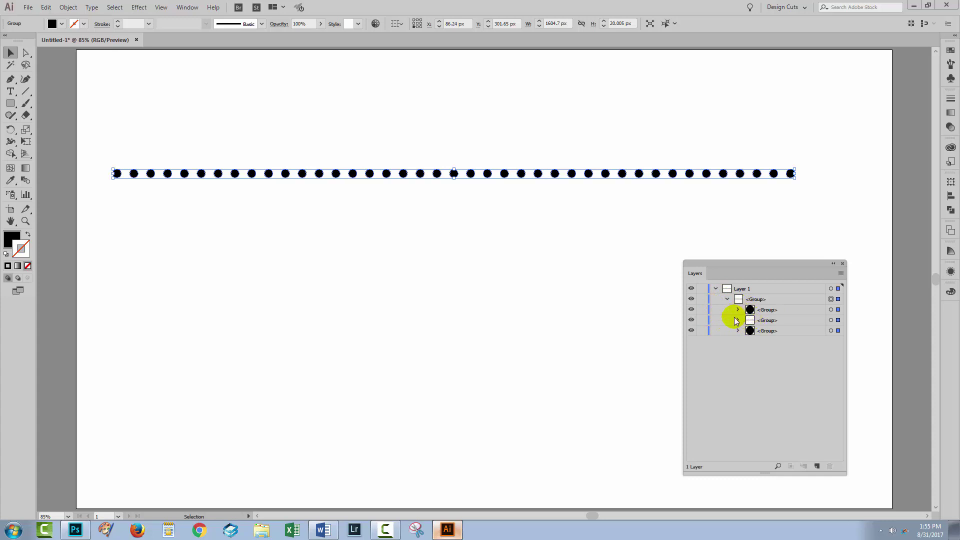
click(738, 320)
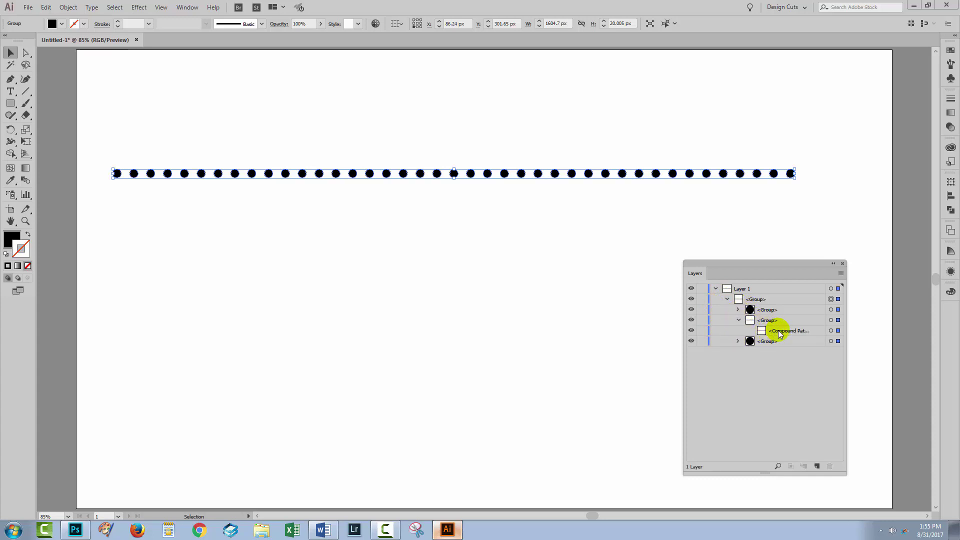
click(777, 330)
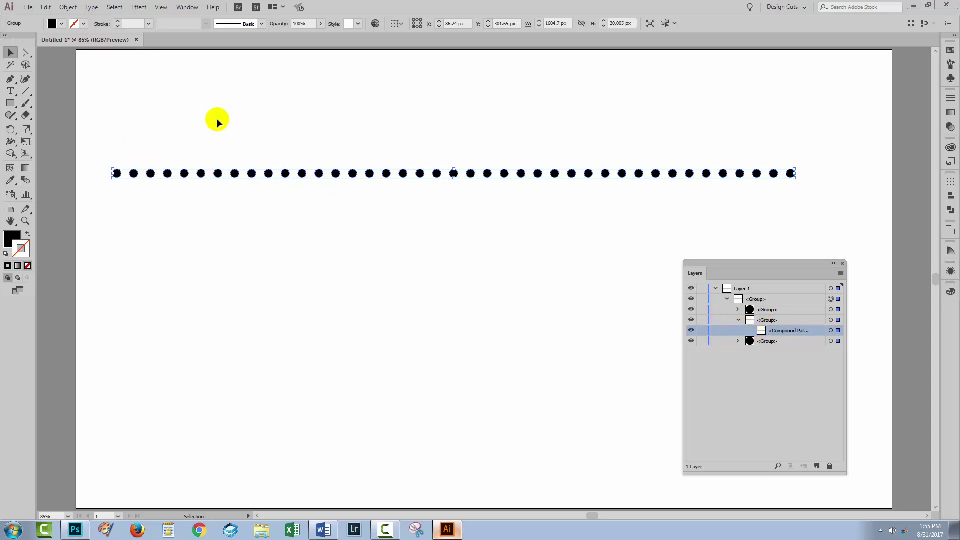
click(68, 7)
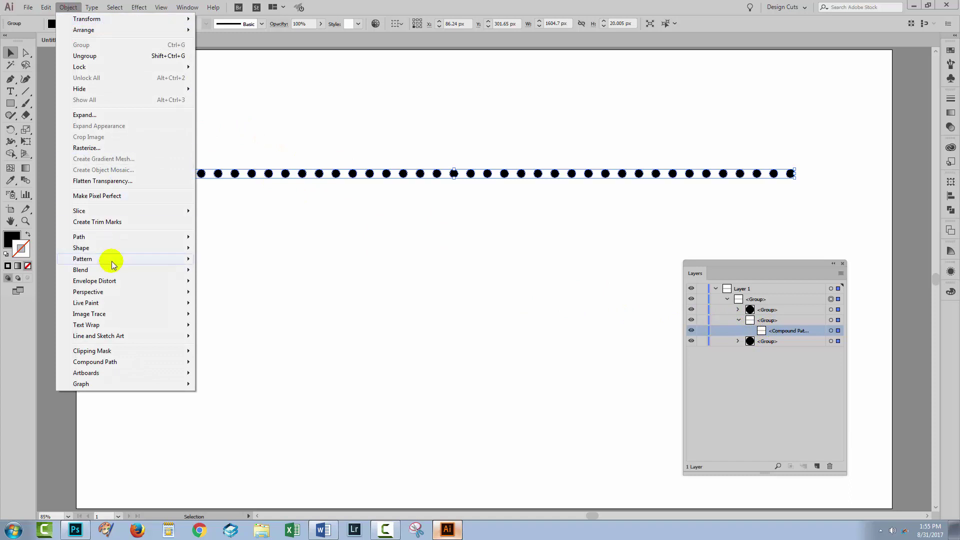
mouse_move(150, 363)
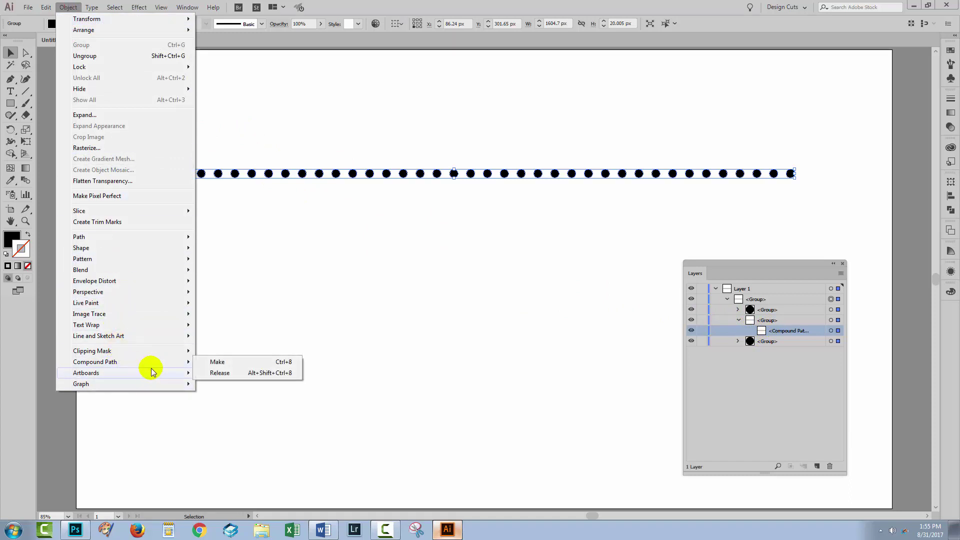
click(220, 373)
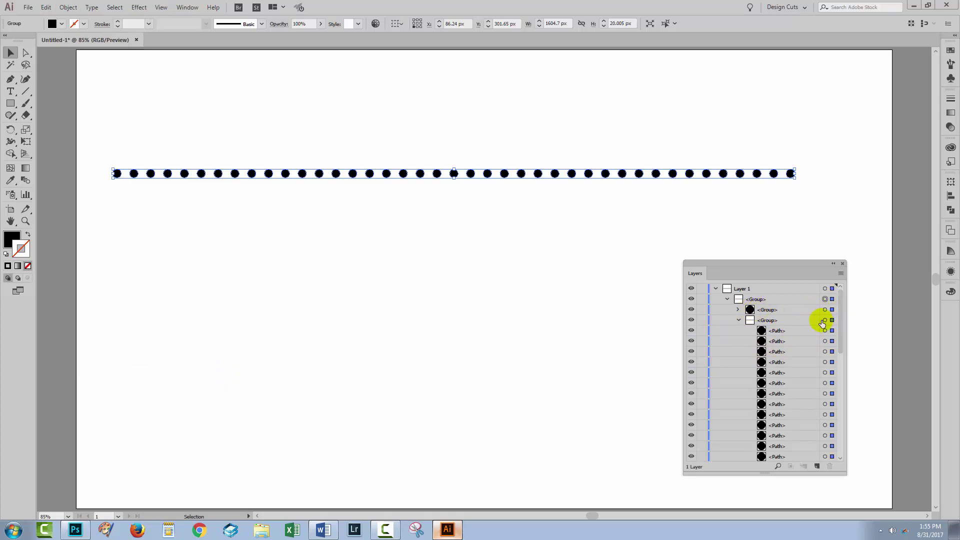
mouse_move(841, 319)
mouse_down()
mouse_move(841, 424)
mouse_move(841, 320)
mouse_up()
Ungroup the dots twice so each dot sits directly under Layer 1
click(67, 7)
click(80, 56)
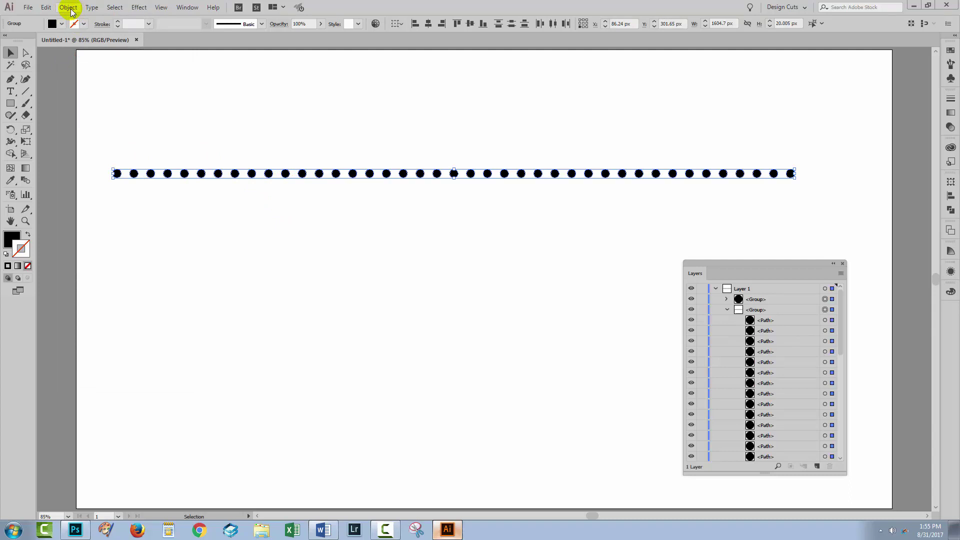
click(68, 7)
click(80, 57)
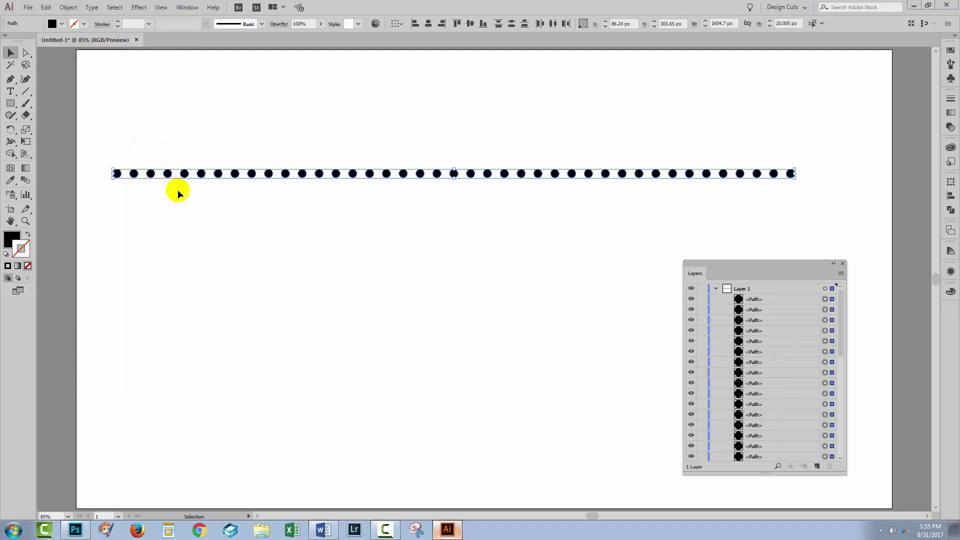
Click individual dots to confirm each is a separate object, then deselect
click(130, 201)
click(133, 173)
click(150, 173)
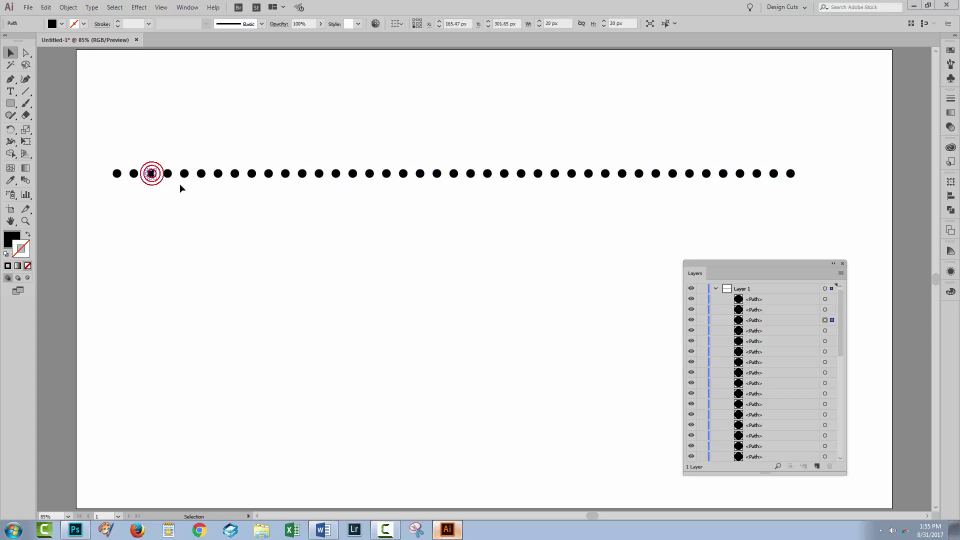
click(167, 174)
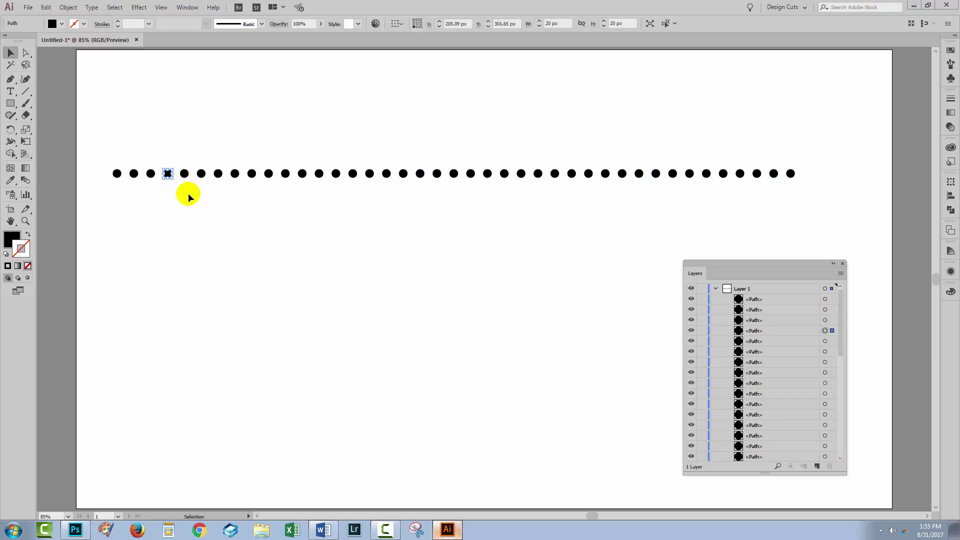
click(187, 193)
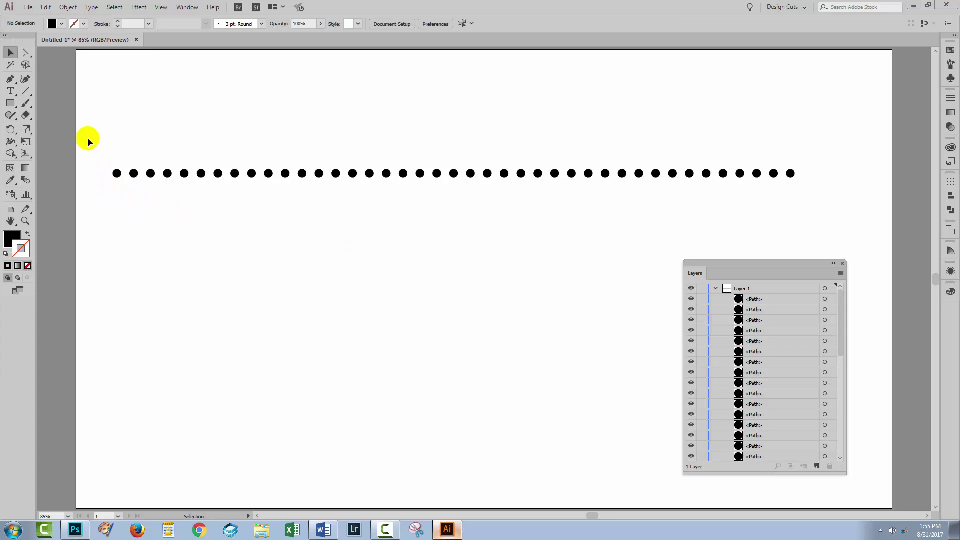
Marquee-select all the separate dots, group them with Object > Group, and deselect
drag(88, 137, 804, 218)
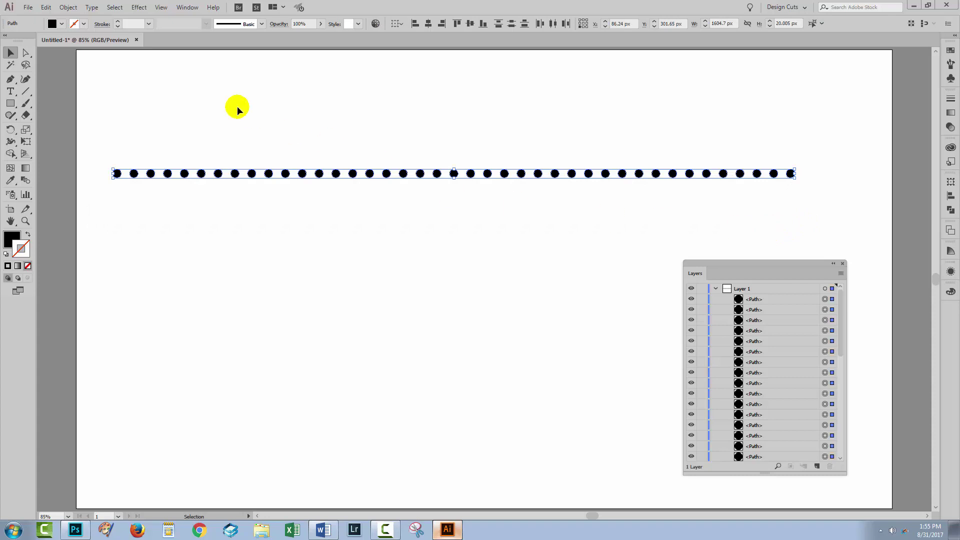
click(69, 7)
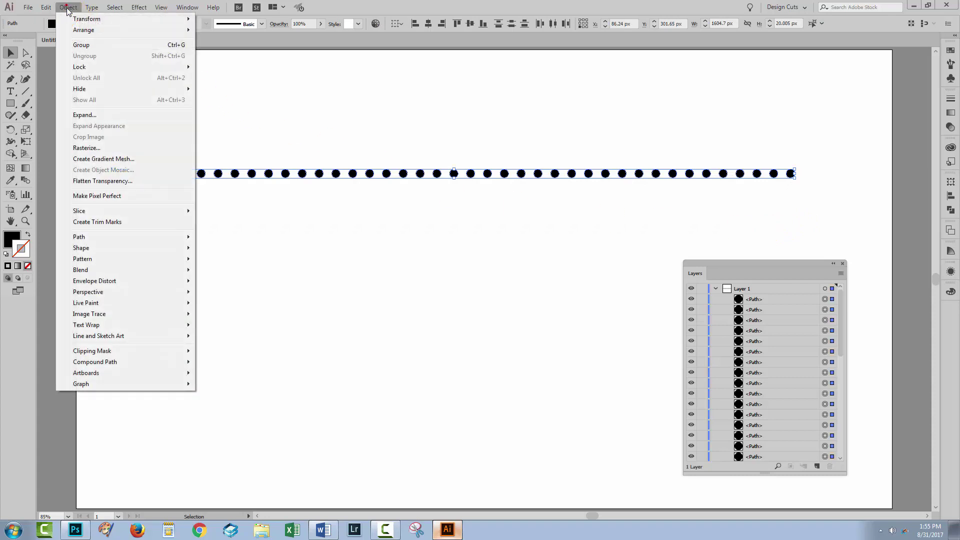
click(81, 46)
click(215, 233)
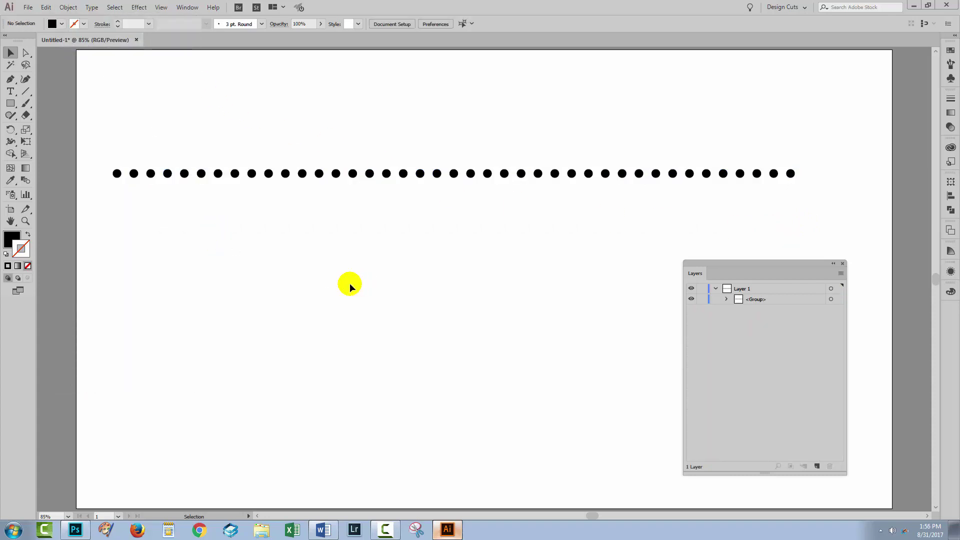